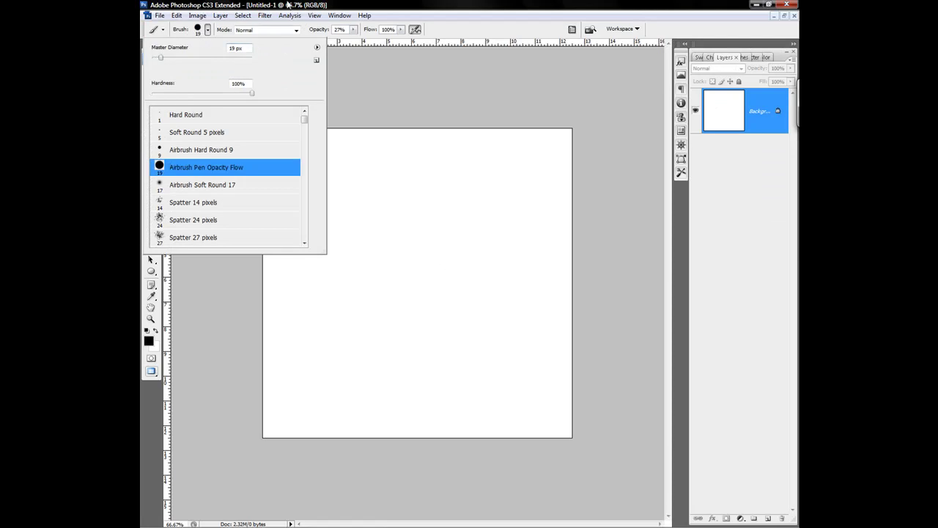
# - Set the brush to 49 px and 47% opacity and paint a translucent grey heart
pyautogui.click(377, 19)
pyautogui.click(196, 31)
pyautogui.press('Return')
pyautogui.moveTo(423, 370)
pyautogui.mouseDown()
pyautogui.moveTo(478, 236)
pyautogui.moveTo(406, 201)
pyautogui.moveTo(353, 208)
pyautogui.moveTo(411, 368)
pyautogui.moveTo(365, 299)
pyautogui.moveTo(359, 216)
pyautogui.moveTo(373, 221)
pyautogui.moveTo(370, 277)
pyautogui.mouseUp()
pyautogui.click(315, 15)
pyautogui.click(273, 110)
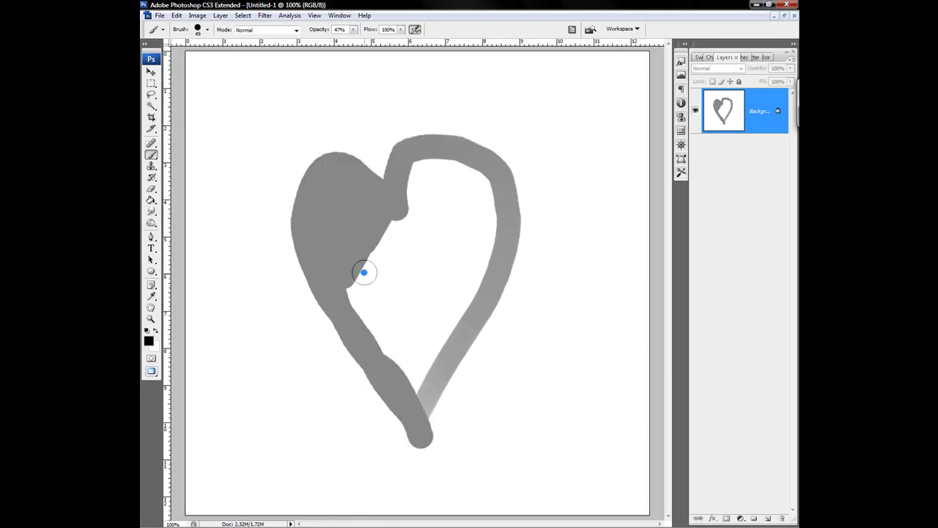
pyautogui.hotkey('ctrl', 'z')
pyautogui.moveTo(409, 401)
pyautogui.mouseDown()
pyautogui.moveTo(379, 162)
pyautogui.moveTo(413, 400)
pyautogui.mouseUp()
pyautogui.moveTo(344, 178)
pyautogui.mouseDown()
pyautogui.moveTo(315, 171)
pyautogui.moveTo(300, 212)
pyautogui.moveTo(359, 289)
pyautogui.moveTo(423, 282)
pyautogui.moveTo(450, 204)
pyautogui.moveTo(391, 138)
pyautogui.moveTo(362, 179)
pyautogui.moveTo(370, 272)
pyautogui.mouseUp()
pyautogui.hotkey('ctrl', 'alt', 'z')
pyautogui.hotkey('ctrl', 'alt', 'z')
pyautogui.hotkey('ctrl', 'alt', 'z')
pyautogui.hotkey('ctrl', 'alt', 'z')
pyautogui.hotkey('ctrl', 'alt', 'z')
pyautogui.hotkey('ctrl', 'alt', 'z')
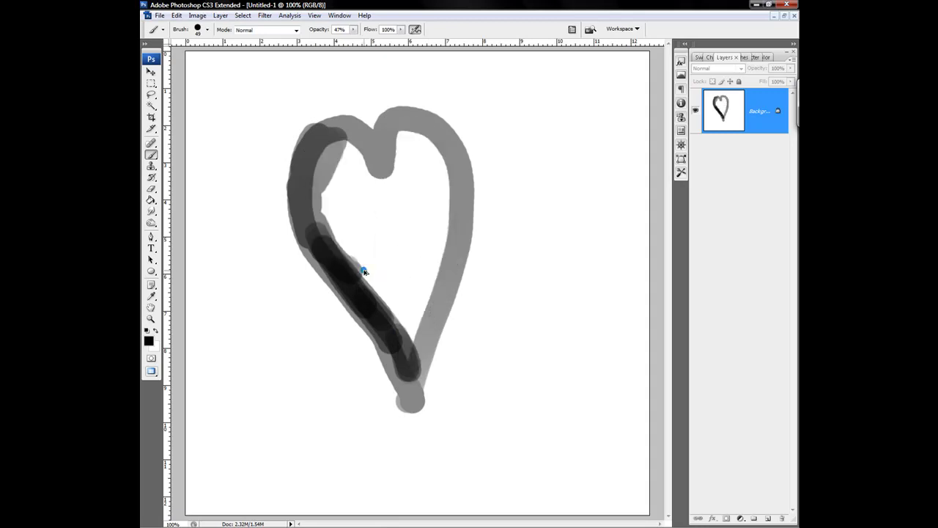
pyautogui.hotkey('ctrl', 'alt', 'z')
# - Paint a filled grey heart in the canvas's upper half and add a darker band along its left edge
pyautogui.moveTo(393, 329)
pyautogui.mouseDown()
pyautogui.moveTo(330, 129)
pyautogui.moveTo(314, 191)
pyautogui.moveTo(333, 160)
pyautogui.moveTo(386, 174)
pyautogui.moveTo(404, 342)
pyautogui.moveTo(392, 184)
pyautogui.mouseUp()
pyautogui.moveTo(316, 130)
pyautogui.mouseDown()
pyautogui.moveTo(288, 212)
pyautogui.moveTo(296, 242)
pyautogui.moveTo(310, 278)
pyautogui.moveTo(401, 370)
pyautogui.mouseUp()
pyautogui.moveTo(341, 144)
pyautogui.mouseDown()
pyautogui.moveTo(308, 128)
pyautogui.moveTo(290, 157)
pyautogui.moveTo(285, 225)
pyautogui.mouseUp()
# - Reduce the brush to 30 px and build up dark shading along the heart's left edge and the top of its right lobe
pyautogui.click(198, 31)
pyautogui.moveTo(174, 62); pyautogui.dragTo(167, 61)
pyautogui.click(362, 154)
pyautogui.moveTo(361, 152); pyautogui.dragTo(282, 152)
pyautogui.moveTo(352, 136); pyautogui.dragTo(268, 195)
pyautogui.moveTo(357, 155); pyautogui.dragTo(278, 177)
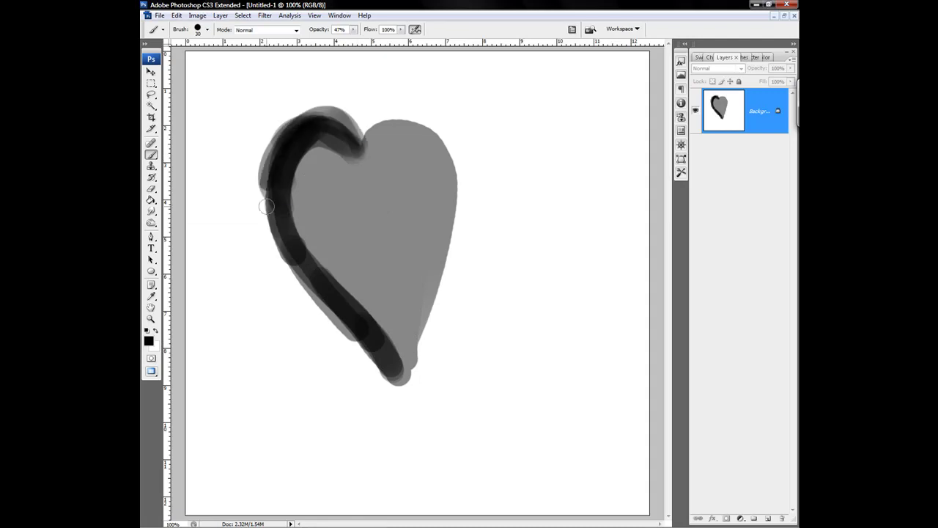
pyautogui.moveTo(317, 115); pyautogui.dragTo(323, 304)
pyautogui.moveTo(296, 274); pyautogui.dragTo(385, 361)
pyautogui.moveTo(415, 123)
pyautogui.mouseDown()
pyautogui.moveTo(366, 157)
pyautogui.moveTo(380, 132)
pyautogui.moveTo(409, 126)
pyautogui.moveTo(390, 155)
pyautogui.mouseUp()
# - Switch the foreground to white, set the opacity to 25% and paint soft highlights on the heart's right side and left lobe
pyautogui.click(156, 333)
pyautogui.moveTo(352, 28); pyautogui.dragTo(341, 40)
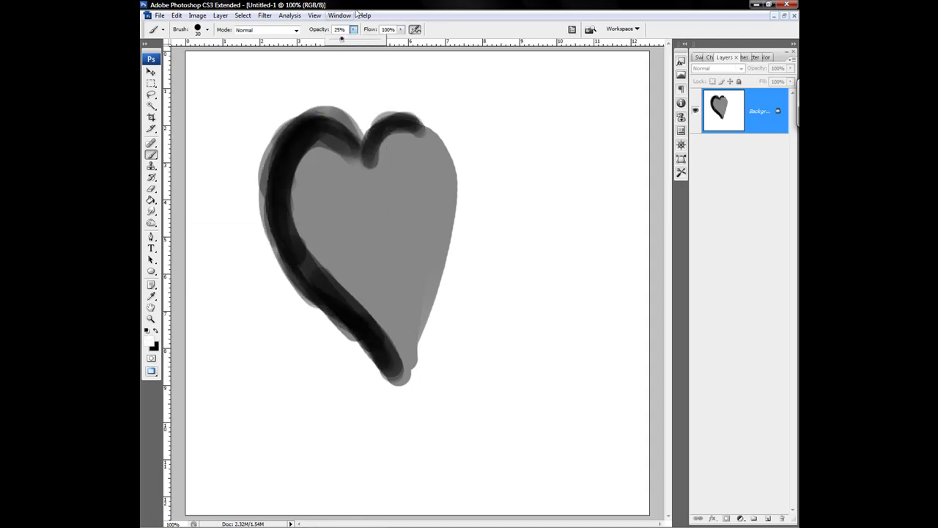
pyautogui.moveTo(405, 132)
pyautogui.mouseDown()
pyautogui.moveTo(436, 149)
pyautogui.moveTo(432, 304)
pyautogui.mouseUp()
pyautogui.moveTo(404, 159)
pyautogui.mouseDown()
pyautogui.moveTo(422, 186)
pyautogui.moveTo(395, 172)
pyautogui.mouseUp()
pyautogui.moveTo(334, 138)
pyautogui.mouseDown()
pyautogui.moveTo(326, 153)
pyautogui.moveTo(349, 162)
pyautogui.mouseUp()
# - Restore black as the foreground and change it to dark red #a51e1e
pyautogui.click(154, 331)
pyautogui.click(149, 342)
pyautogui.click(555, 393)
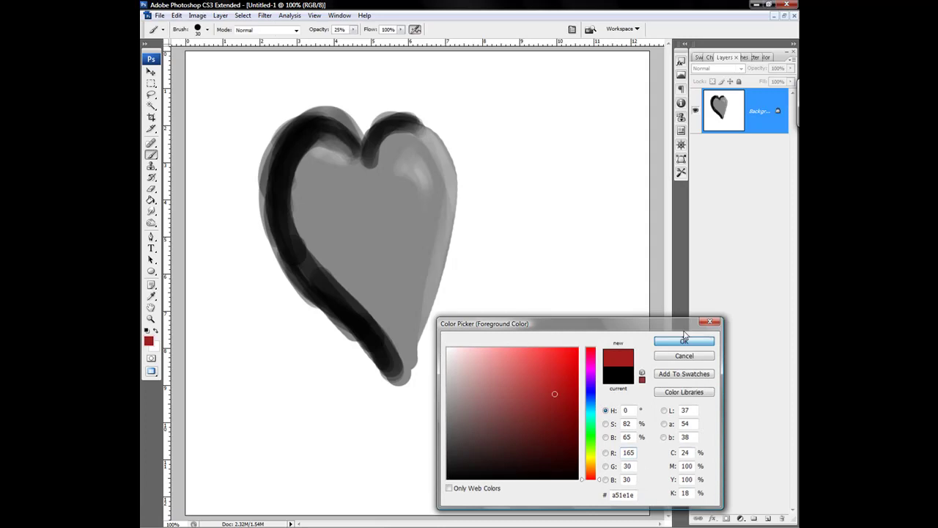
pyautogui.click(683, 342)
# - Choose the Airbrush Soft Round 17 brush, enlarge its diameter and tint the heart's left half red
pyautogui.click(200, 32)
pyautogui.click(183, 185)
pyautogui.click(173, 57)
pyautogui.click(305, 84)
pyautogui.click(197, 31)
pyautogui.click(192, 57)
pyautogui.click(355, 159)
pyautogui.moveTo(355, 159); pyautogui.dragTo(317, 150)
pyautogui.moveTo(338, 131)
pyautogui.mouseDown()
pyautogui.moveTo(286, 188)
pyautogui.moveTo(367, 304)
pyautogui.moveTo(388, 363)
pyautogui.moveTo(323, 206)
pyautogui.moveTo(402, 364)
pyautogui.moveTo(308, 234)
pyautogui.moveTo(326, 221)
pyautogui.mouseUp()
# - Pick a blue foreground color and tint the heart's right half with it
pyautogui.click(149, 339)
pyautogui.click(591, 392)
pyautogui.click(671, 340)
pyautogui.moveTo(367, 182)
pyautogui.mouseDown()
pyautogui.moveTo(426, 196)
pyautogui.moveTo(389, 190)
pyautogui.moveTo(397, 176)
pyautogui.moveTo(390, 151)
pyautogui.moveTo(434, 231)
pyautogui.moveTo(418, 350)
pyautogui.moveTo(394, 237)
pyautogui.moveTo(407, 282)
pyautogui.moveTo(411, 184)
pyautogui.moveTo(401, 359)
pyautogui.mouseUp()
# - Swap the colors, pick a bright red foreground and reduce the soft brush to 82 px for the heart's center
pyautogui.click(353, 34)
pyautogui.click(299, 59)
pyautogui.press('x')
pyautogui.click(149, 340)
pyautogui.click(576, 350)
pyautogui.click(680, 340)
pyautogui.press('[')
pyautogui.press('[')
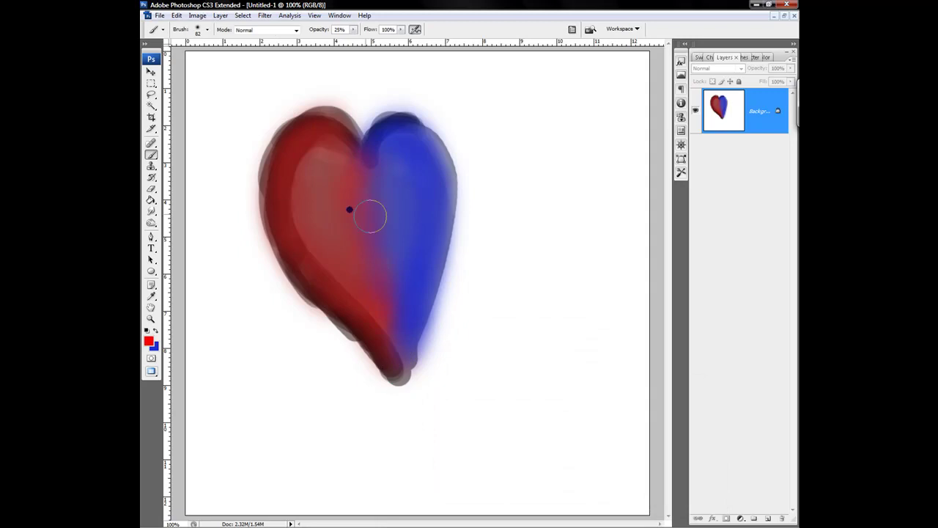
# - Choose the Soft Round 5 pixels brush and sketch thin light and dark lines around the heart's edges
pyautogui.press('z')
pyautogui.click(151, 155)
pyautogui.click(205, 30)
pyautogui.doubleClick(164, 134)
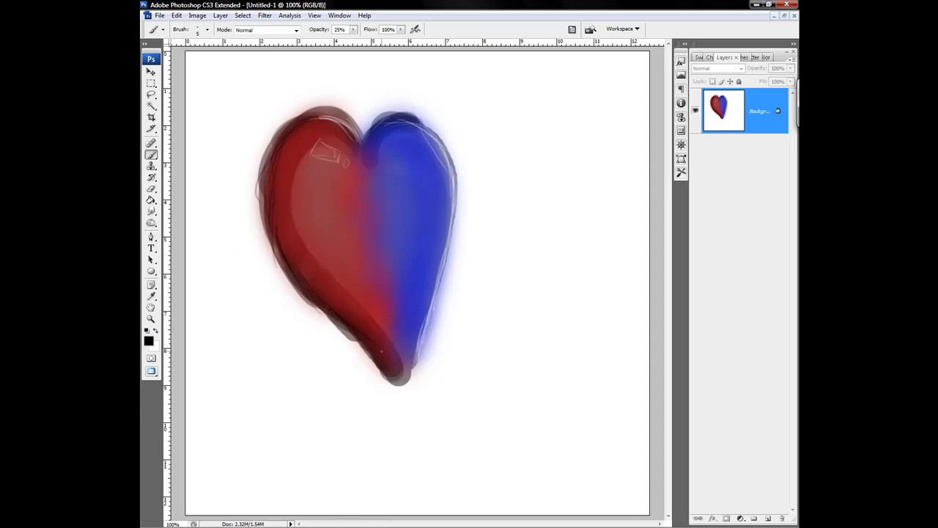
pyautogui.moveTo(415, 331); pyautogui.dragTo(449, 192)
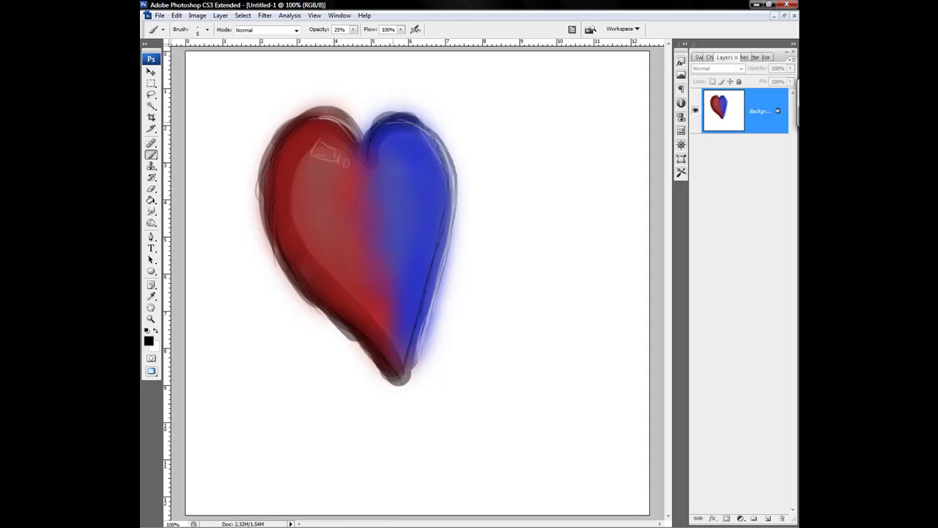
# - Duplicate the Background layer as Background copy, hide the original and swap the foreground to white
pyautogui.click(151, 188)
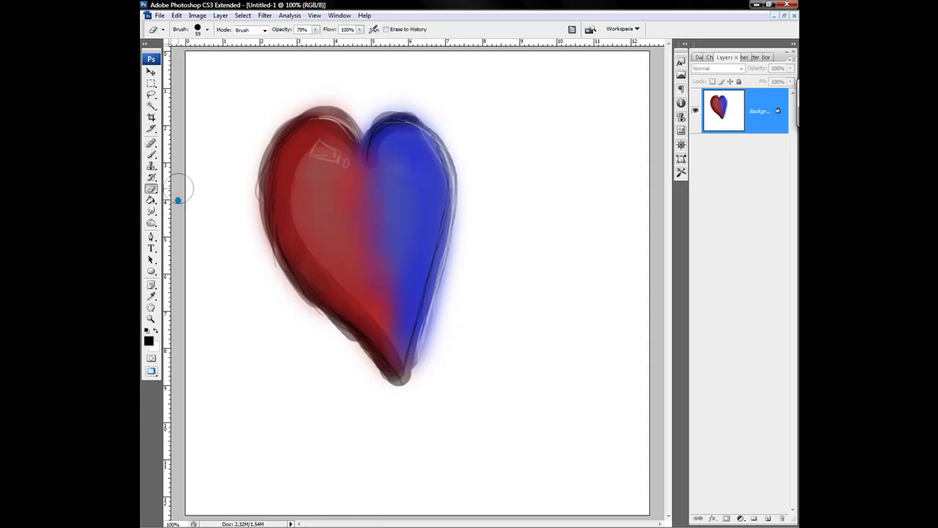
pyautogui.rightClick(745, 124)
pyautogui.click(704, 146)
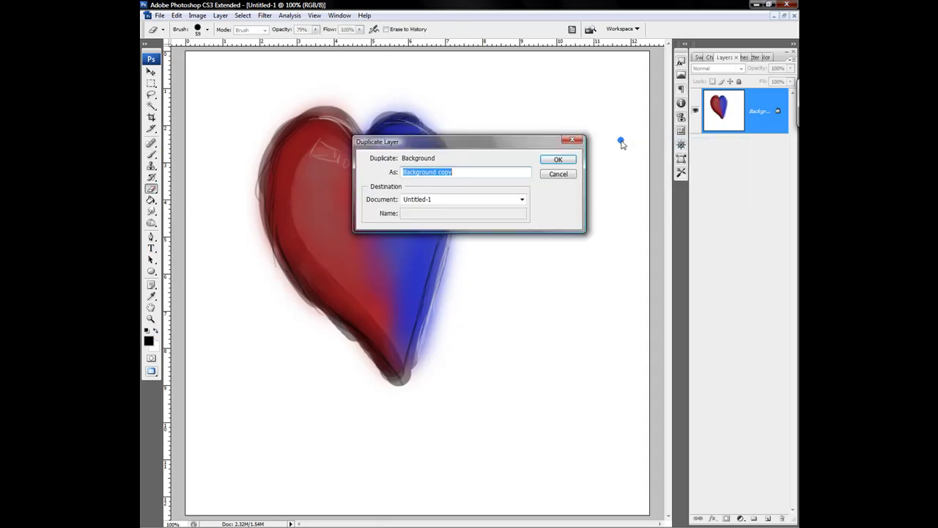
pyautogui.click(561, 156)
pyautogui.press('x')
pyautogui.moveTo(335, 88); pyautogui.dragTo(320, 84)
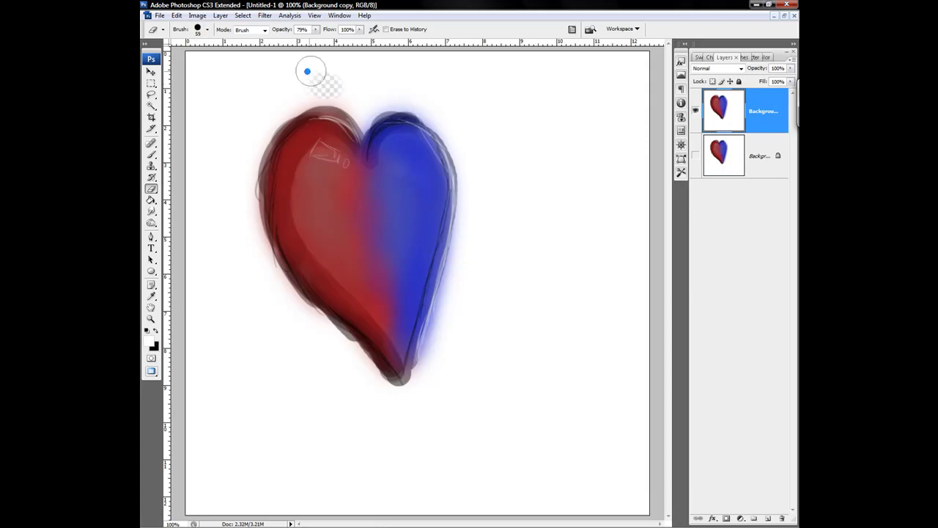
pyautogui.moveTo(199, 59); pyautogui.dragTo(191, 146)
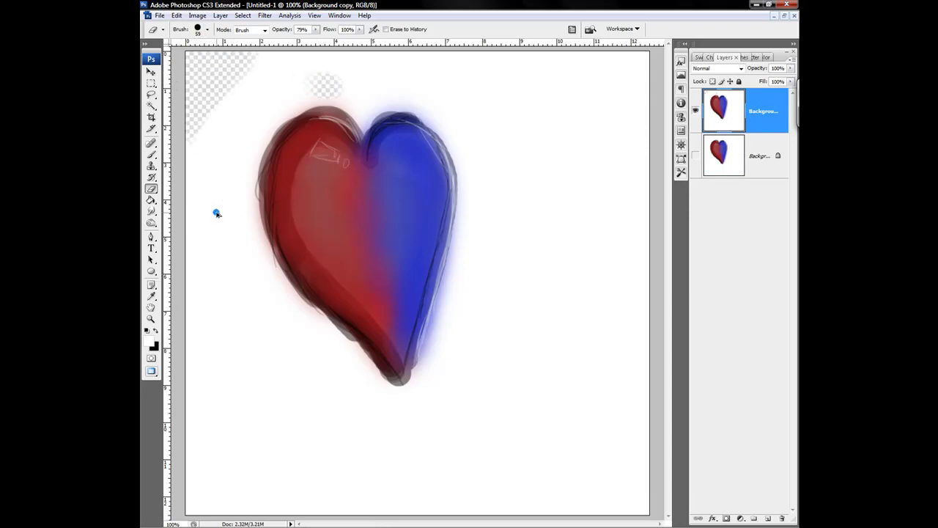
pyautogui.hotkey('ctrl', 'alt', 'z')
pyautogui.hotkey('ctrl', 'alt', 'z')
# - Paint white over the blurry fringe around the heart with a hard 54 px airbrush at 100% opacity
pyautogui.press('b')
pyautogui.click(194, 33)
pyautogui.doubleClick(198, 150)
pyautogui.click(196, 30)
pyautogui.press('Return')
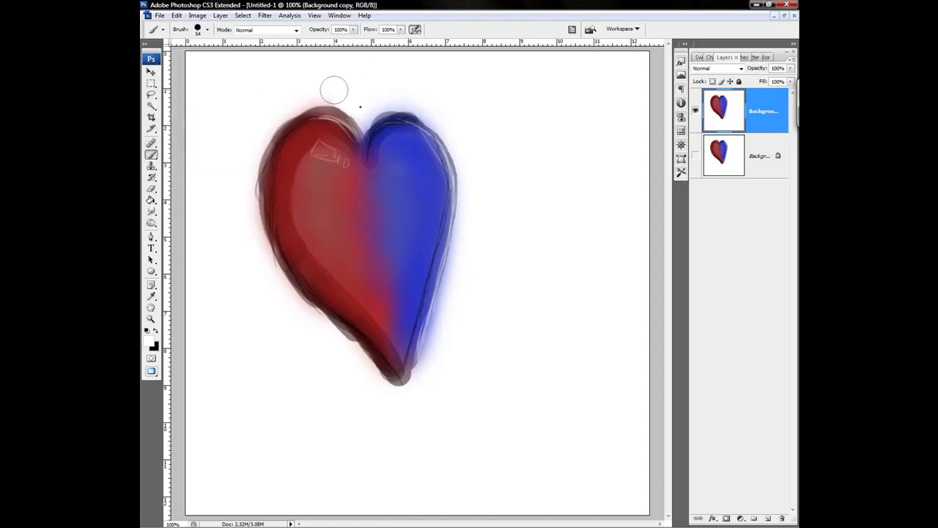
pyautogui.moveTo(266, 119)
pyautogui.mouseDown()
pyautogui.moveTo(253, 149)
pyautogui.moveTo(238, 238)
pyautogui.moveTo(255, 139)
pyautogui.moveTo(248, 206)
pyautogui.moveTo(256, 150)
pyautogui.moveTo(249, 208)
pyautogui.moveTo(281, 305)
pyautogui.moveTo(242, 235)
pyautogui.moveTo(254, 234)
pyautogui.moveTo(305, 336)
pyautogui.moveTo(282, 300)
pyautogui.moveTo(368, 368)
pyautogui.moveTo(394, 402)
pyautogui.moveTo(374, 372)
pyautogui.moveTo(304, 327)
pyautogui.moveTo(417, 402)
pyautogui.moveTo(464, 201)
pyautogui.moveTo(420, 107)
pyautogui.moveTo(449, 126)
pyautogui.moveTo(467, 195)
pyautogui.moveTo(464, 155)
pyautogui.moveTo(412, 93)
pyautogui.moveTo(367, 110)
pyautogui.mouseUp()
# - Trim the heart's contour in white with the brush reduced to 11 px and to 3 px
pyautogui.click(195, 30)
pyautogui.click(158, 58)
pyautogui.click(221, 4)
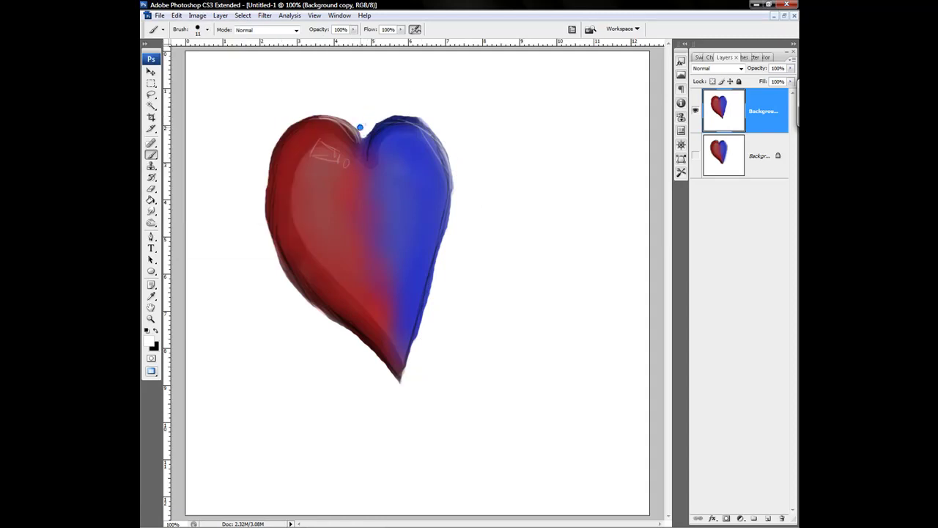
pyautogui.click(195, 30)
pyautogui.moveTo(159, 59); pyautogui.dragTo(152, 59)
pyautogui.click(221, 4)
# - Burn the heart's left edge with the Airbrush Soft Round 17 brush, using the Midtones range at 26% exposure
pyautogui.click(151, 222)
pyautogui.click(198, 29)
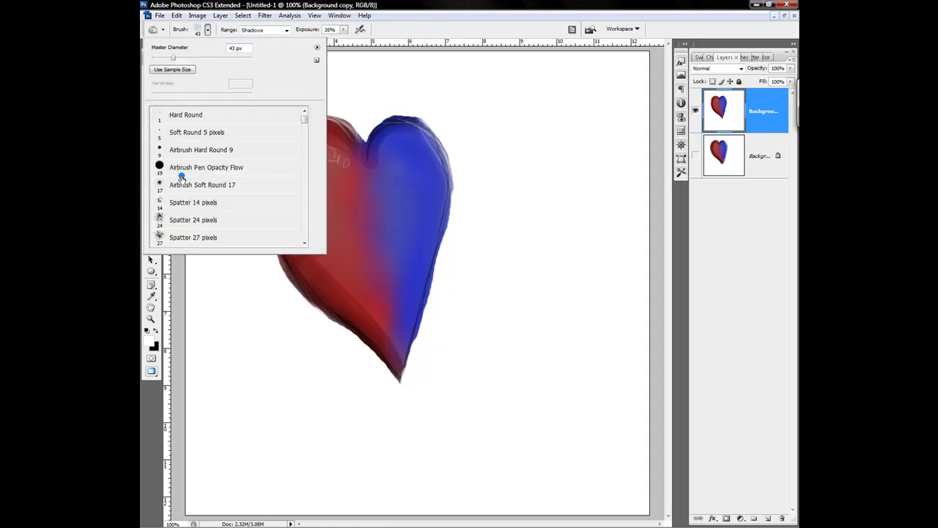
pyautogui.doubleClick(202, 185)
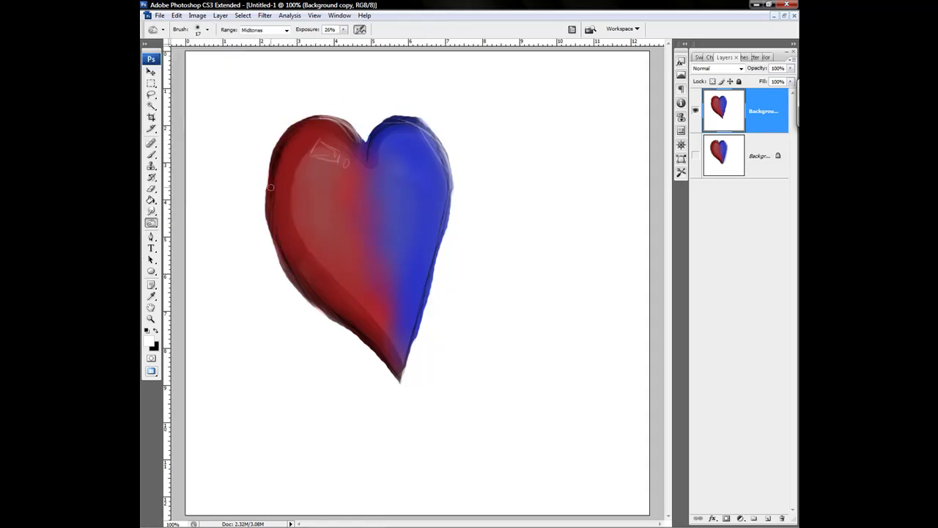
# - Set the Smudge tool to a soft 27 px brush at 60% strength and blend the sketch marks on the left lobe
pyautogui.click(151, 211)
pyautogui.click(151, 211)
pyautogui.click(183, 230)
pyautogui.click(207, 29)
pyautogui.click(180, 150)
pyautogui.moveTo(160, 60); pyautogui.dragTo(168, 62)
pyautogui.click(181, 186)
pyautogui.click(335, 131)
pyautogui.moveTo(344, 33); pyautogui.dragTo(349, 37)
pyautogui.moveTo(287, 138); pyautogui.dragTo(327, 121)
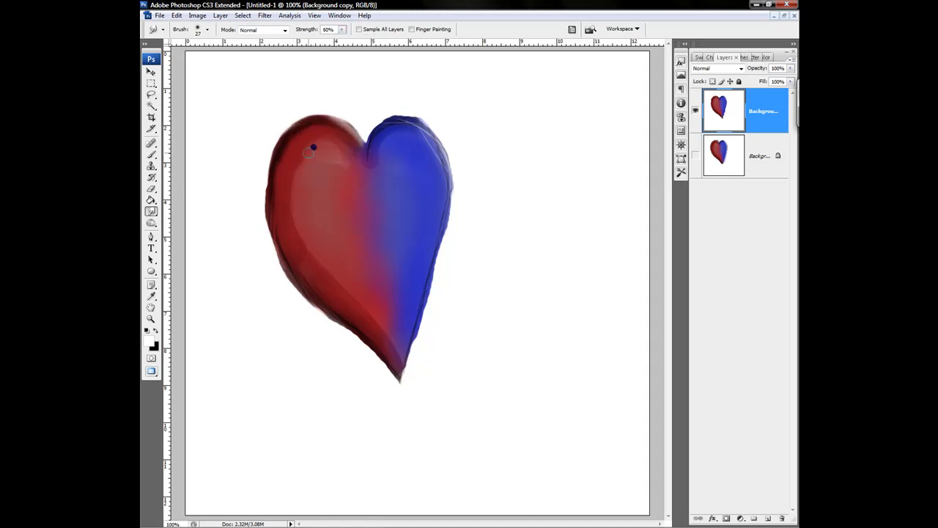
# - Smudge the dark lines along the heart's lower tip, left edge, center notch and right side
pyautogui.moveTo(343, 301); pyautogui.dragTo(389, 334)
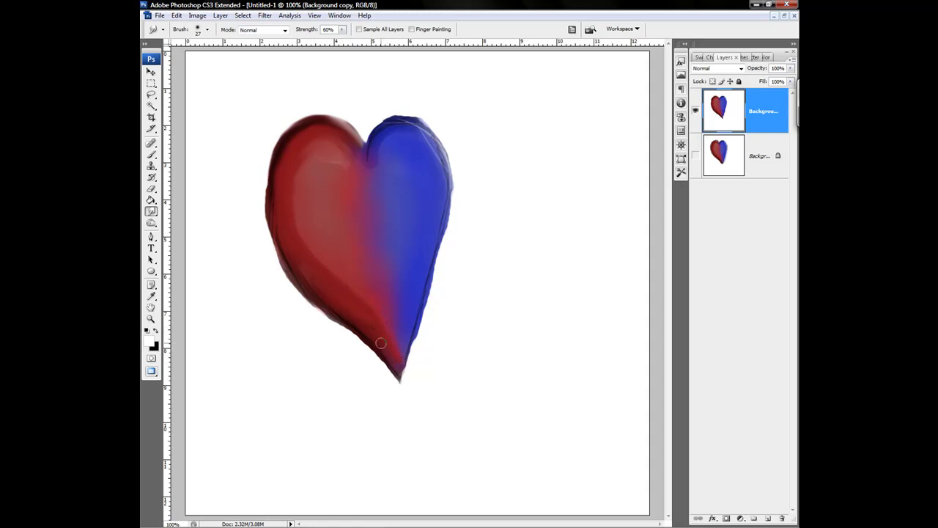
pyautogui.moveTo(299, 279); pyautogui.dragTo(276, 158)
pyautogui.moveTo(370, 154)
pyautogui.mouseDown()
pyautogui.moveTo(428, 133)
pyautogui.moveTo(427, 275)
pyautogui.mouseUp()
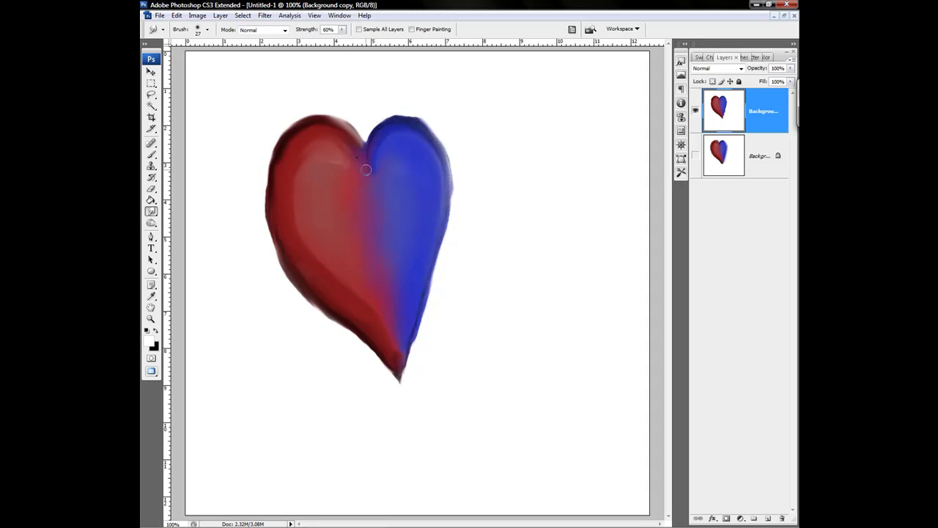
# - Sample purple from between the red and blue halves and set the brush to a soft 48 px airbrush
pyautogui.press('b')
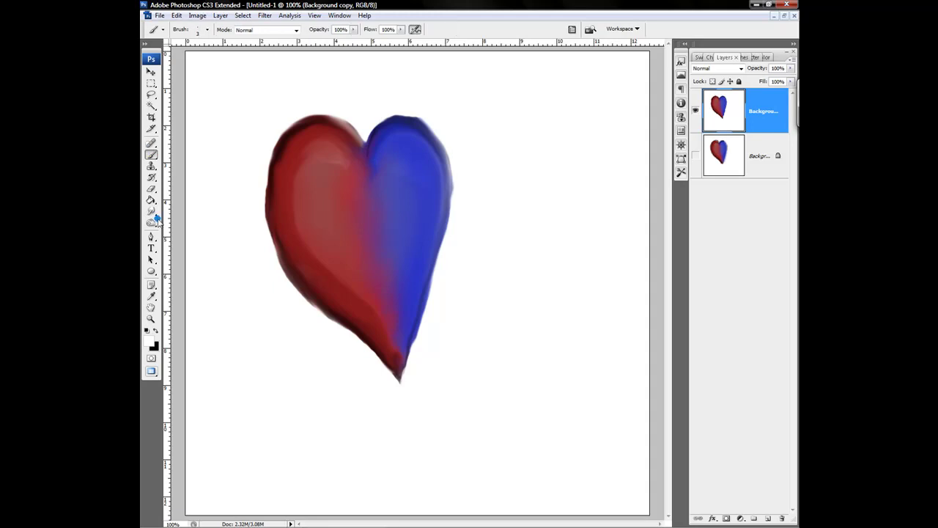
pyautogui.keyDown('alt'); pyautogui.click(359, 216); pyautogui.keyUp('alt')
pyautogui.click(203, 31)
pyautogui.click(172, 188)
pyautogui.click(301, 3)
pyautogui.click(202, 30)
pyautogui.moveTo(157, 57)
pyautogui.mouseDown()
pyautogui.moveTo(181, 57)
pyautogui.moveTo(171, 56)
pyautogui.mouseUp()
pyautogui.click(246, 3)
# - Paint purple at 32% opacity along the seam and onto both lobes, and smudge it into the red and blue
pyautogui.moveTo(353, 30); pyautogui.dragTo(320, 42)
pyautogui.moveTo(373, 163); pyautogui.dragTo(366, 173)
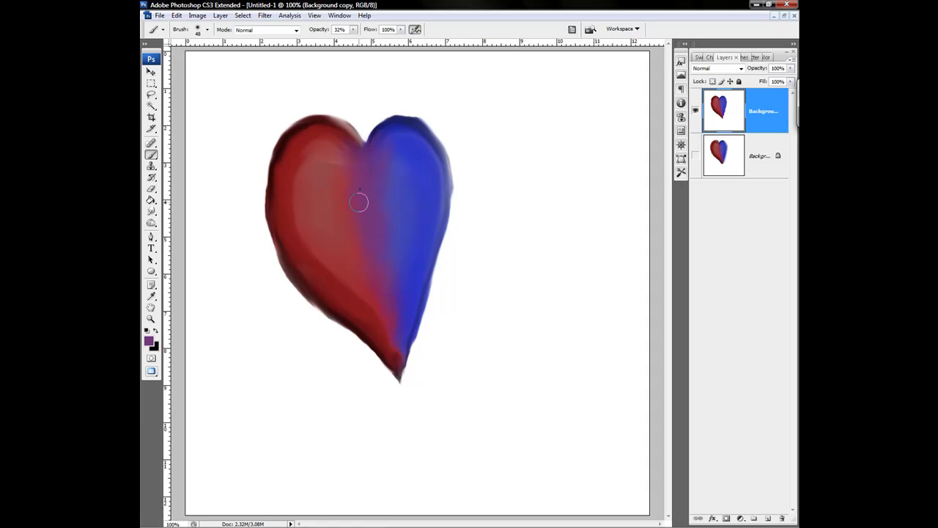
pyautogui.moveTo(409, 146); pyautogui.dragTo(395, 140)
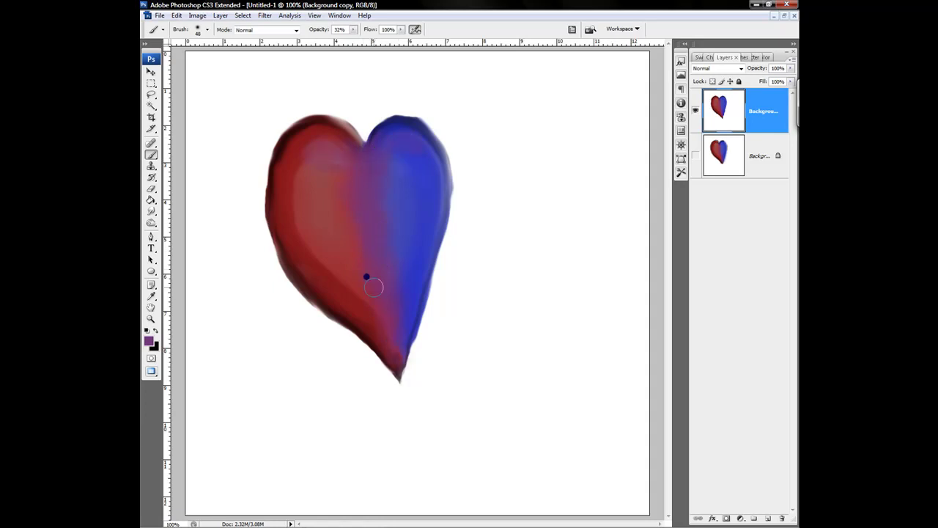
pyautogui.click(151, 211)
pyautogui.click(189, 228)
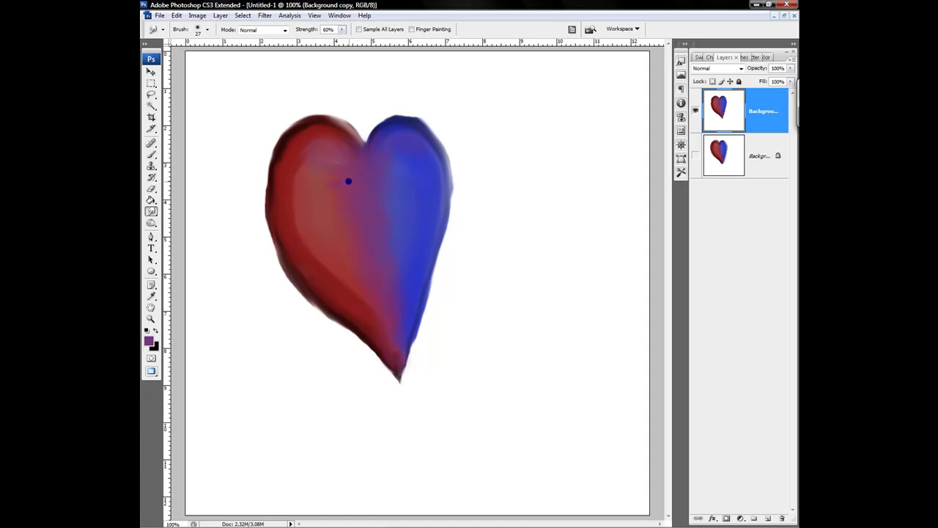
# - Reset the colors to default and brush soft black shading along the heart's left edge and the top of its right lobe
pyautogui.click(148, 331)
pyautogui.click(151, 164)
pyautogui.click(154, 156)
pyautogui.moveTo(332, 126)
pyautogui.mouseDown()
pyautogui.moveTo(282, 165)
pyautogui.moveTo(286, 293)
pyautogui.moveTo(399, 378)
pyautogui.mouseUp()
pyautogui.moveTo(406, 127)
pyautogui.mouseDown()
pyautogui.moveTo(371, 150)
pyautogui.moveTo(388, 129)
pyautogui.mouseUp()
# - Switch to white and brush soft highlights on the upper left lobe and along the heart's right edge
pyautogui.press('x')
pyautogui.moveTo(338, 145)
pyautogui.mouseDown()
pyautogui.moveTo(434, 159)
pyautogui.moveTo(425, 135)
pyautogui.moveTo(398, 129)
pyautogui.moveTo(440, 138)
pyautogui.moveTo(390, 120)
pyautogui.moveTo(439, 230)
pyautogui.mouseUp()
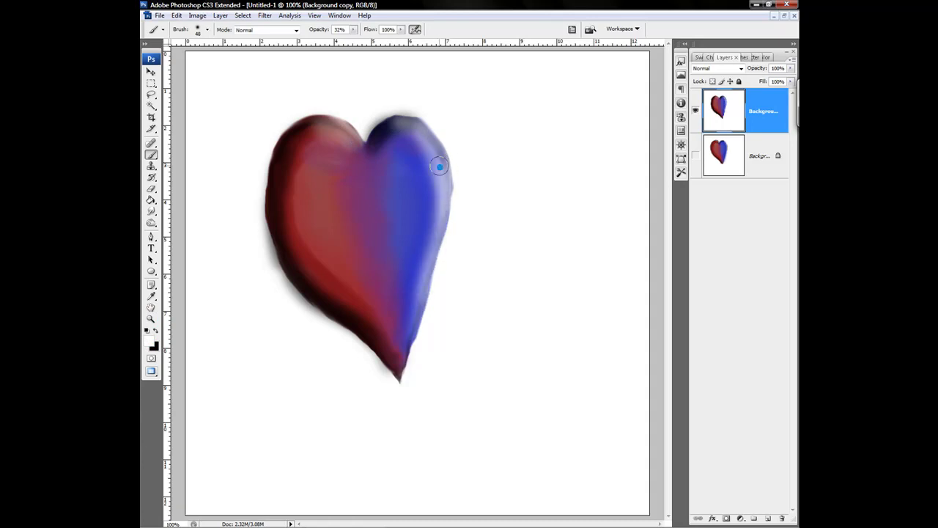
pyautogui.moveTo(308, 144)
pyautogui.mouseDown()
pyautogui.moveTo(315, 132)
pyautogui.moveTo(415, 143)
pyautogui.moveTo(433, 212)
pyautogui.mouseUp()
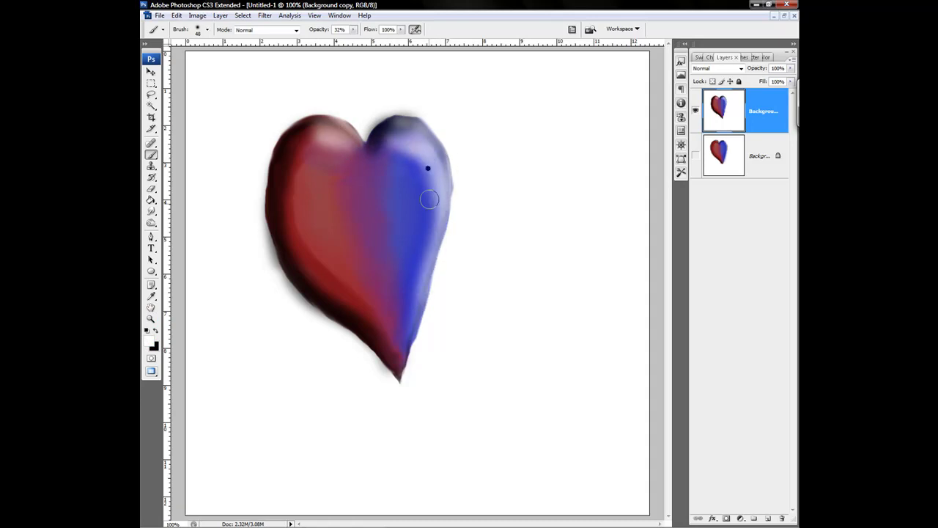
# - Outline the whole heart in black with the Soft Round 5 pixels brush at 75% opacity
pyautogui.click(156, 330)
pyautogui.click(203, 30)
pyautogui.doubleClick(182, 132)
pyautogui.press('2')
pyautogui.press('1')
pyautogui.moveTo(353, 30); pyautogui.dragTo(383, 35)
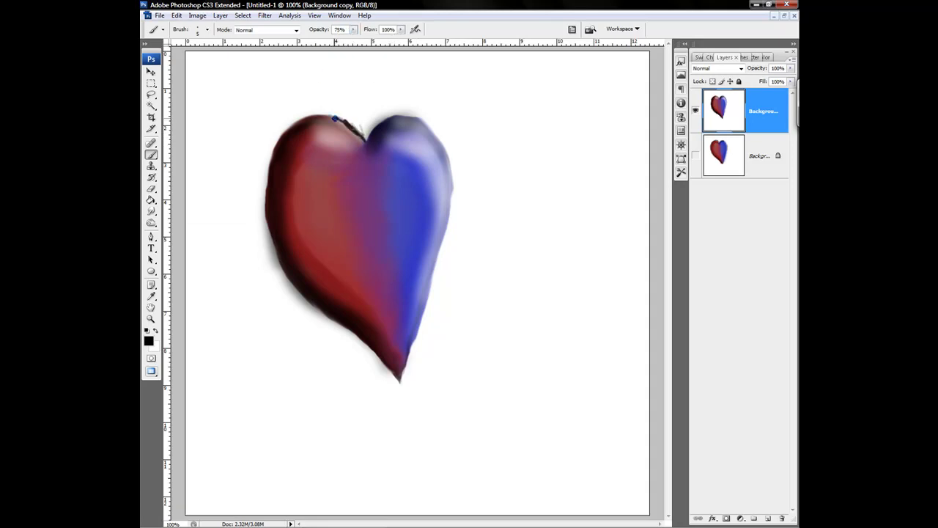
pyautogui.moveTo(270, 159)
pyautogui.mouseDown()
pyautogui.moveTo(275, 244)
pyautogui.moveTo(323, 329)
pyautogui.mouseUp()
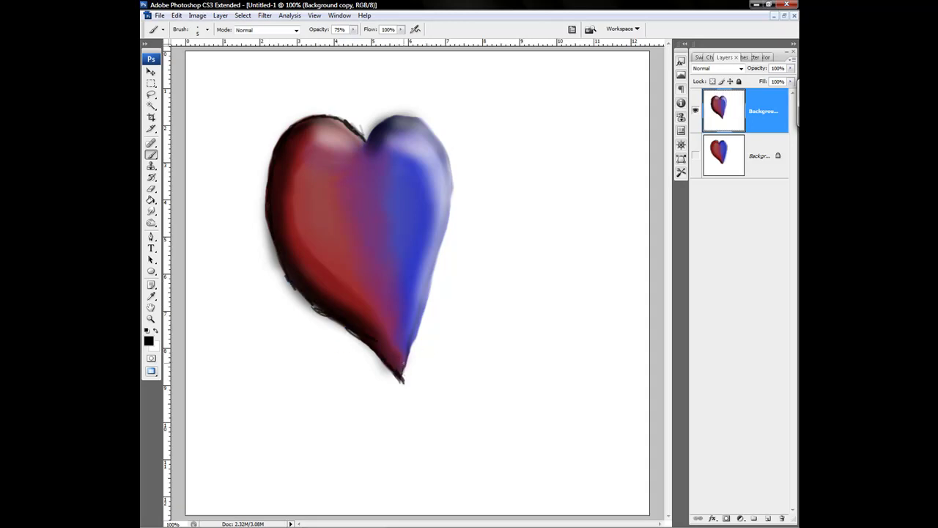
pyautogui.moveTo(422, 307); pyautogui.dragTo(450, 193)
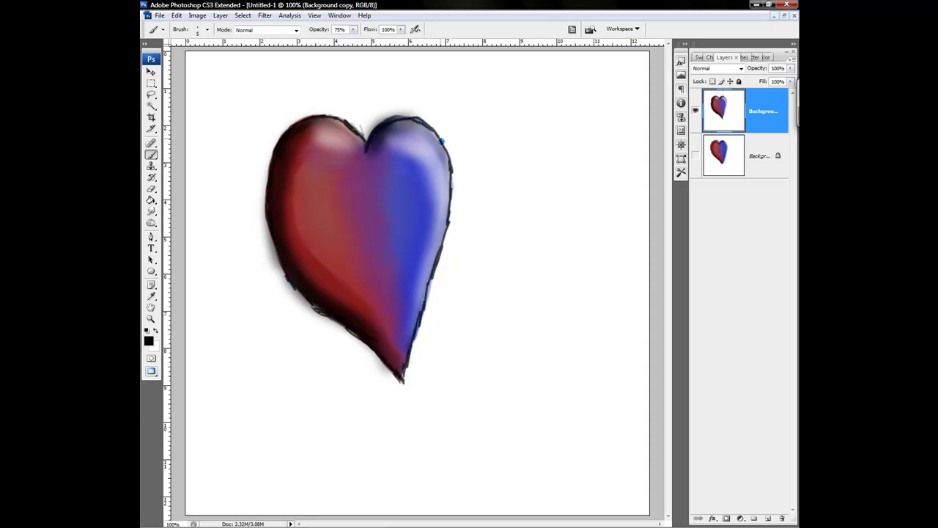
# - Smudge the black outline around the heart into a smooth edge and pull its lower tip to a point
pyautogui.click(151, 222)
pyautogui.click(151, 212)
pyautogui.moveTo(364, 144); pyautogui.dragTo(299, 137)
pyautogui.moveTo(396, 119)
pyautogui.mouseDown()
pyautogui.moveTo(449, 165)
pyautogui.moveTo(449, 220)
pyautogui.moveTo(403, 376)
pyautogui.mouseUp()
pyautogui.moveTo(293, 299)
pyautogui.mouseDown()
pyautogui.moveTo(370, 350)
pyautogui.moveTo(404, 392)
pyautogui.mouseUp()
# - Clean up the area around the heart in white with a hard 19 px brush and the Soft Round 5 pixels brush
pyautogui.click(151, 155)
pyautogui.click(198, 30)
pyautogui.doubleClick(175, 155)
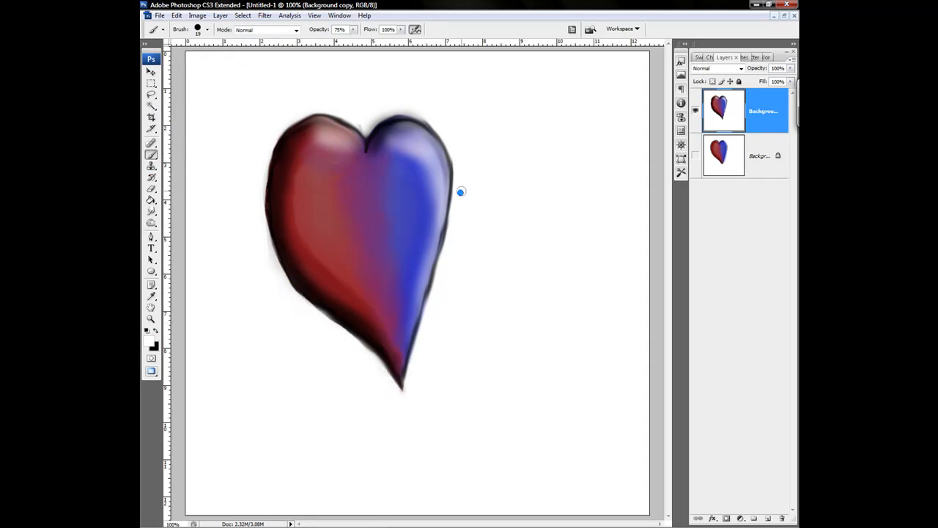
pyautogui.moveTo(417, 104); pyautogui.dragTo(427, 111)
pyautogui.click(200, 30)
pyautogui.click(183, 132)
pyautogui.click(242, 15)
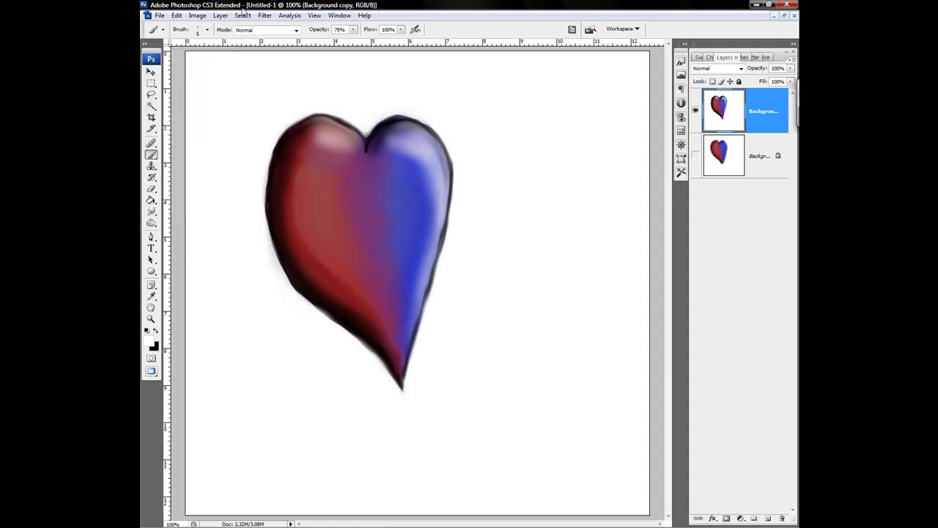
# - Handwrite "Speed art" in black above the heart with a 15 px brush at 100% opacity
pyautogui.moveTo(329, 30); pyautogui.dragTo(396, 4)
pyautogui.click(205, 30)
pyautogui.click(160, 56)
pyautogui.click(205, 30)
pyautogui.moveTo(250, 81)
pyautogui.mouseDown()
pyautogui.moveTo(321, 96)
pyautogui.moveTo(429, 81)
pyautogui.moveTo(437, 94)
pyautogui.mouseUp()
# - Handwrite "test!" in black across the heart and draw a smiley face beside its lower left side
pyautogui.moveTo(244, 185); pyautogui.dragTo(217, 289)
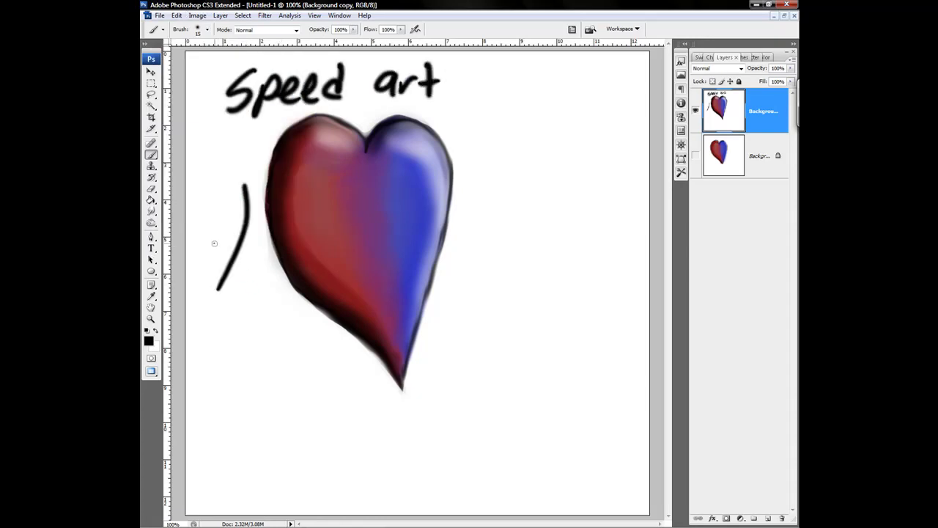
pyautogui.moveTo(213, 245); pyautogui.dragTo(267, 220)
pyautogui.moveTo(242, 268); pyautogui.dragTo(294, 242)
pyautogui.moveTo(338, 198); pyautogui.dragTo(323, 253)
pyautogui.moveTo(379, 161); pyautogui.dragTo(374, 225)
pyautogui.moveTo(350, 218)
pyautogui.mouseDown()
pyautogui.moveTo(417, 182)
pyautogui.moveTo(428, 215)
pyautogui.mouseUp()
pyautogui.click(421, 228)
pyautogui.moveTo(251, 318); pyautogui.dragTo(254, 342)
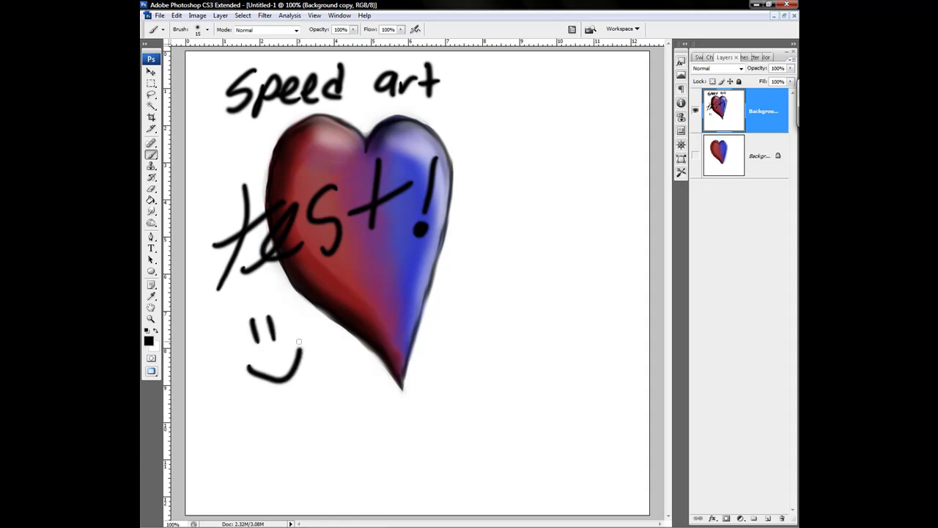